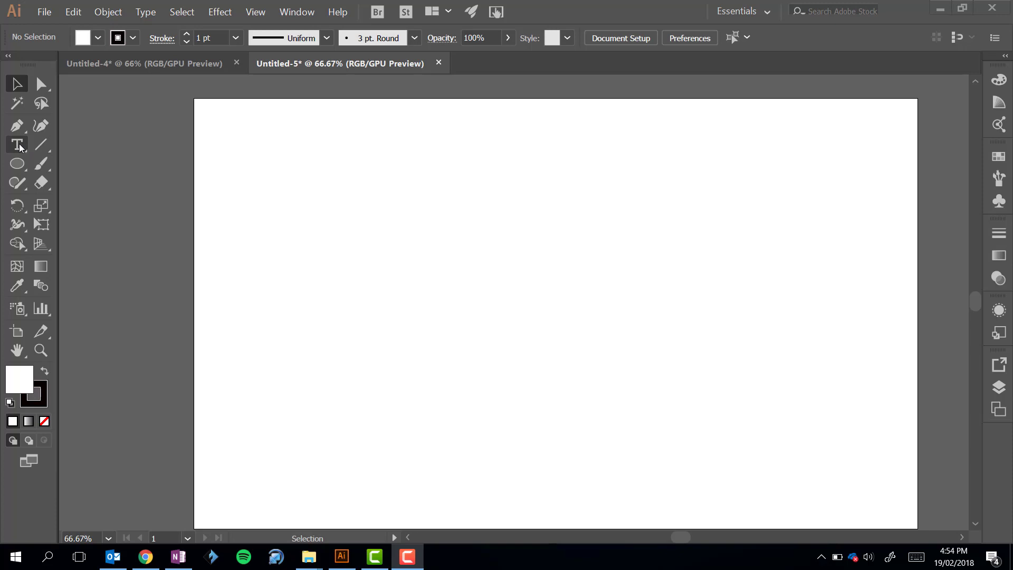
Create an area text frame near the artboard's upper-left corner and replace its placeholder text with "Hello!"
left_click(18, 145)
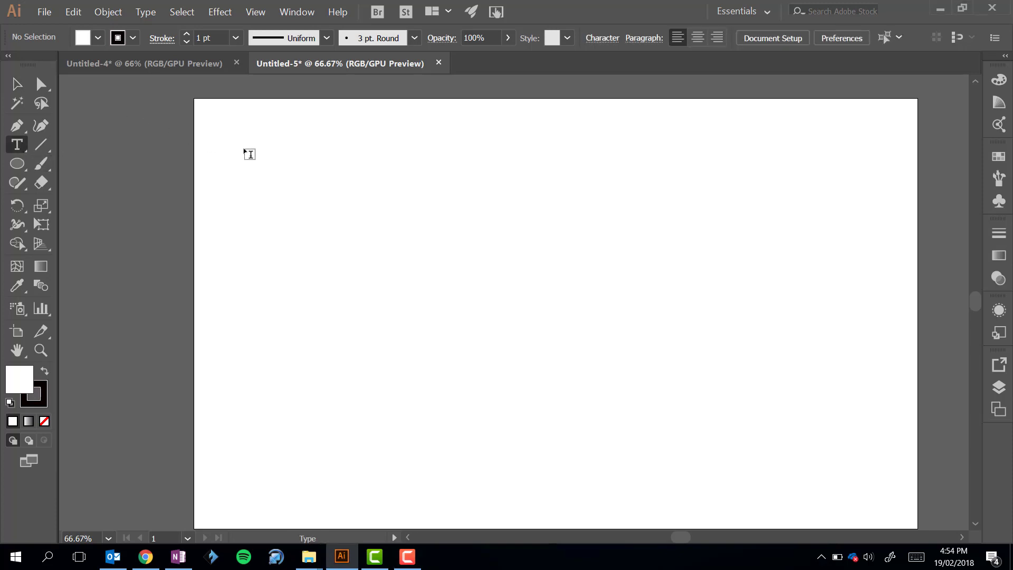
left_click_drag(240, 149, 495, 262)
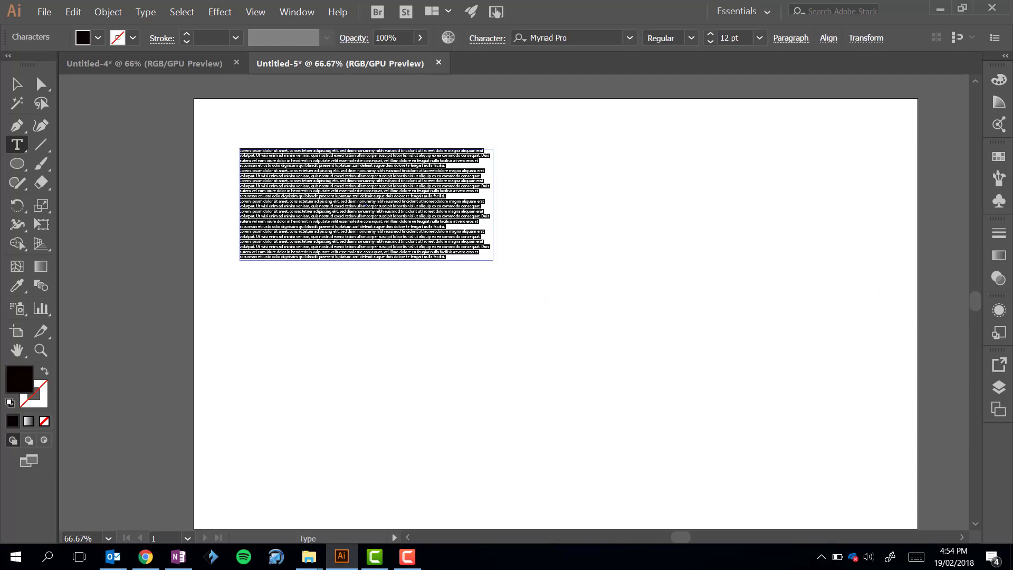
scroll(390, 179, "left", 2)
scroll(399, 177, "up", 1)
scroll(402, 172, "up", 1)
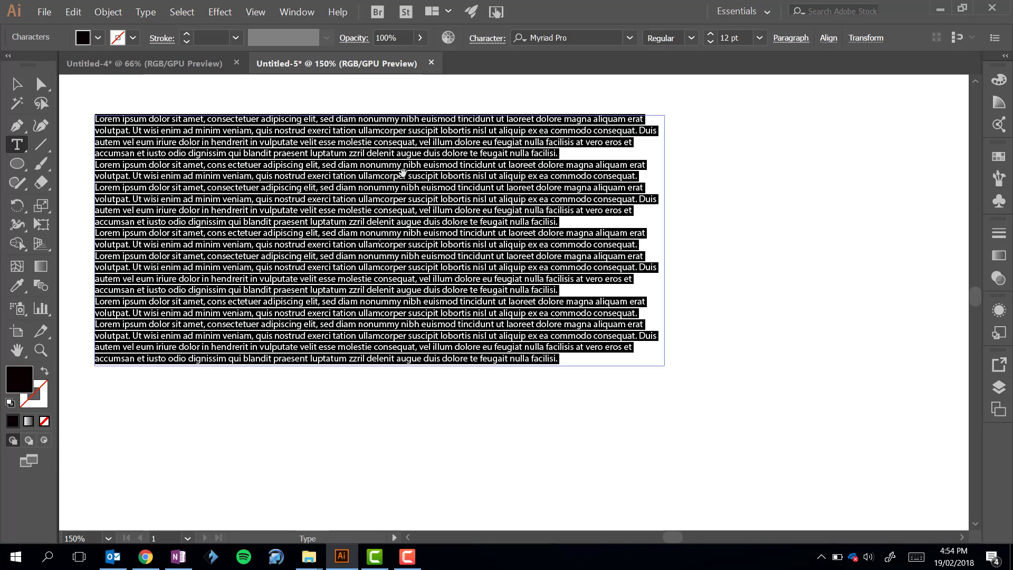
type("H")
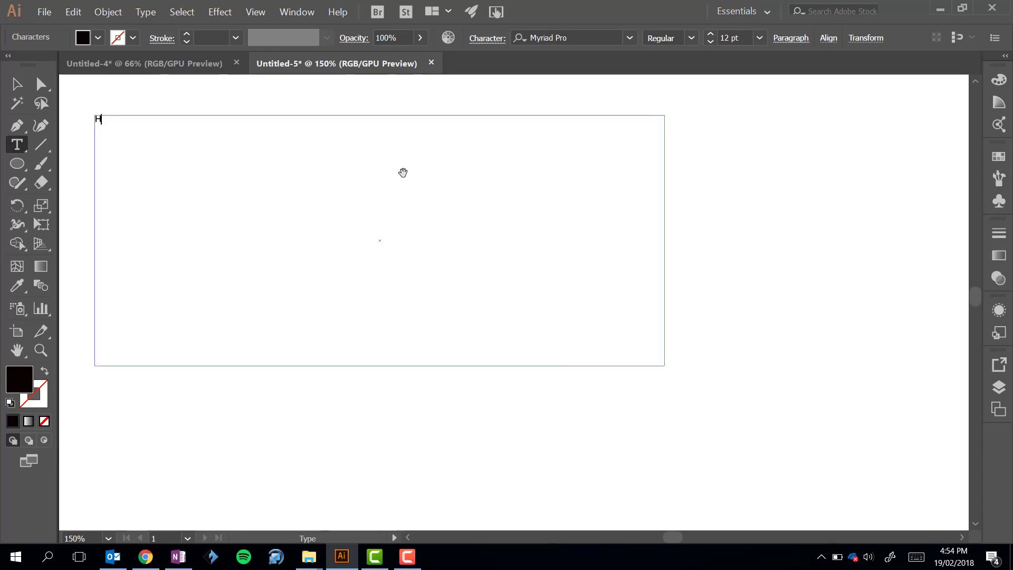
type("ello!")
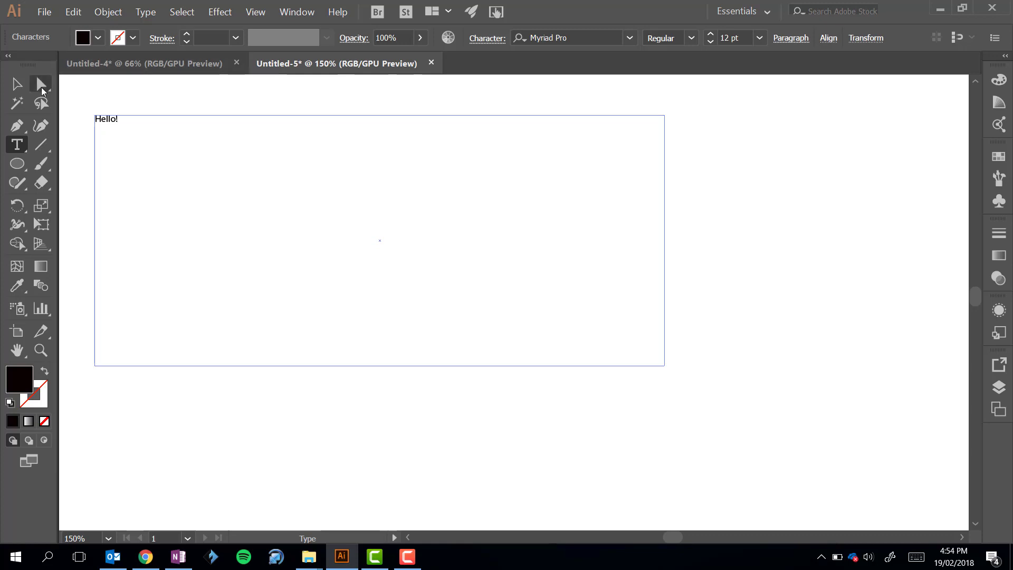
Move the "Hello!" text frame slightly right and down, and shrink it to about half its width
left_click(23, 86)
left_click_drag(174, 116, 200, 123)
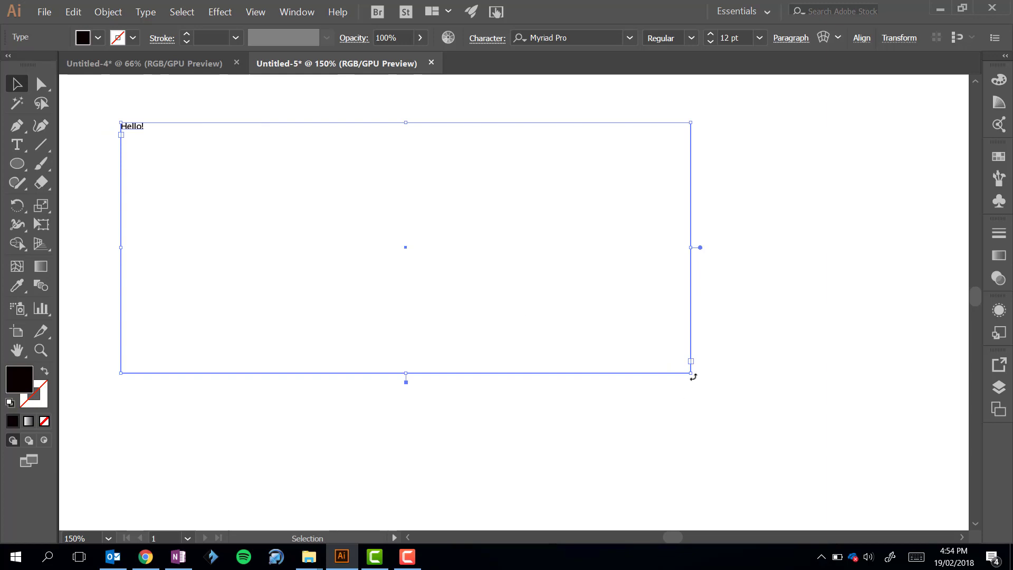
left_click_drag(671, 361, 407, 287)
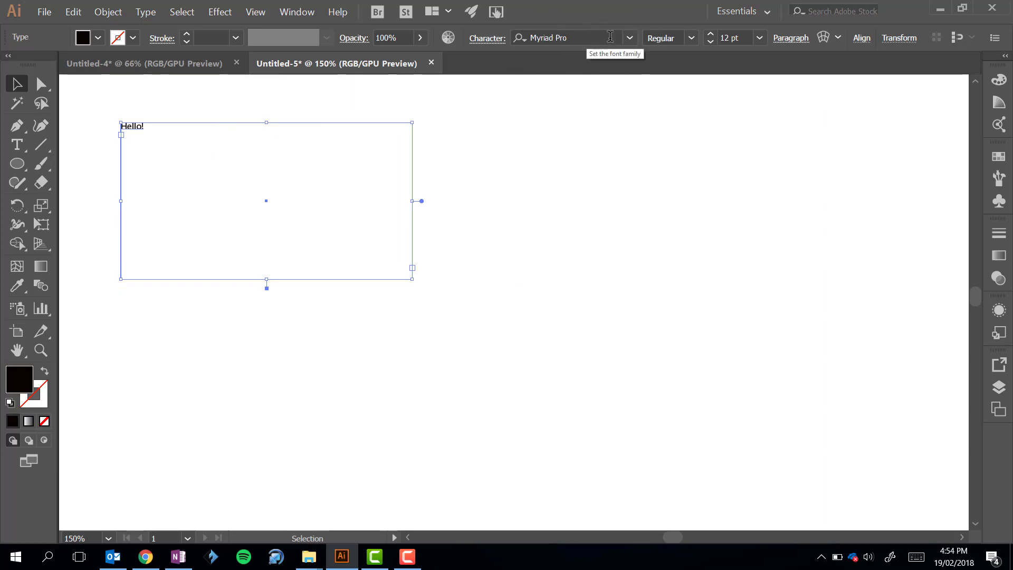
Set the framed "Hello!" text to the Museo font at 48 pt and deselect it
left_click(629, 38)
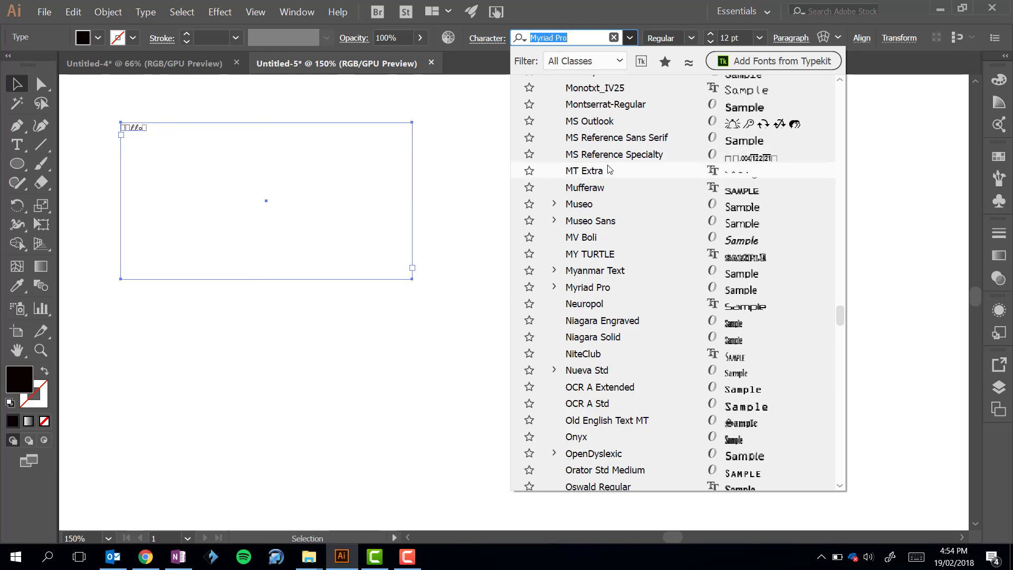
left_click(610, 203)
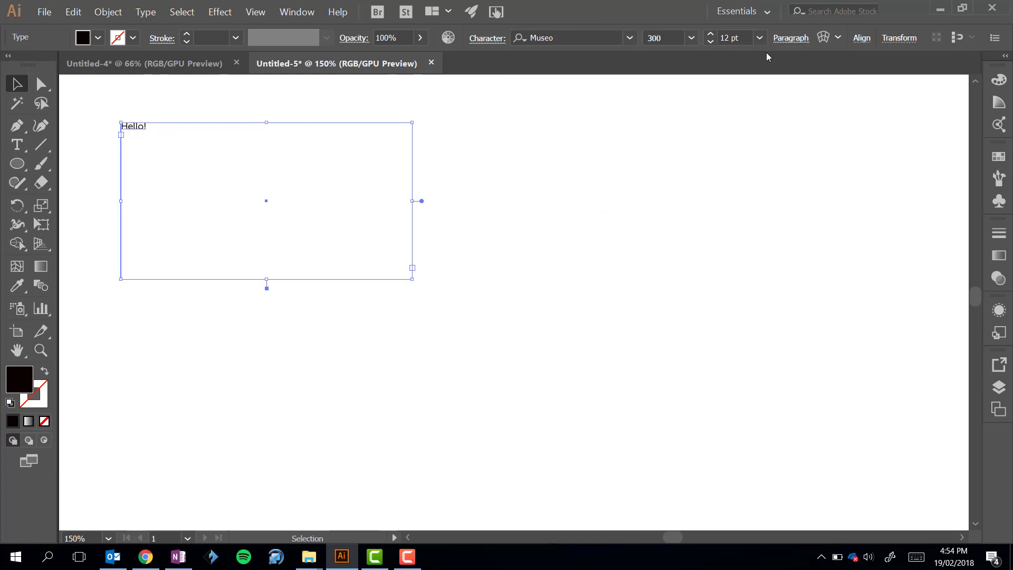
left_click(759, 38)
left_click(775, 285)
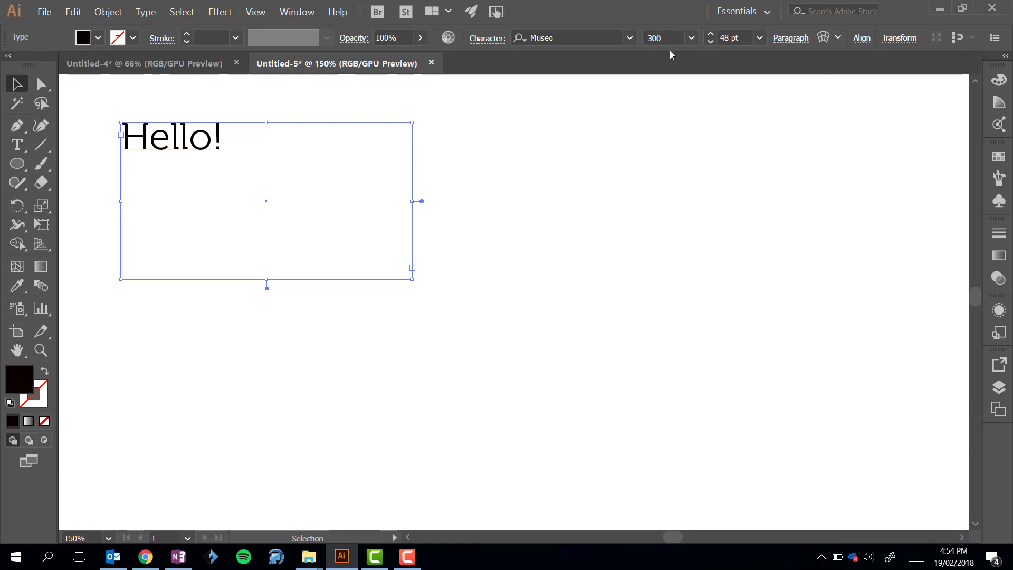
left_click(651, 129)
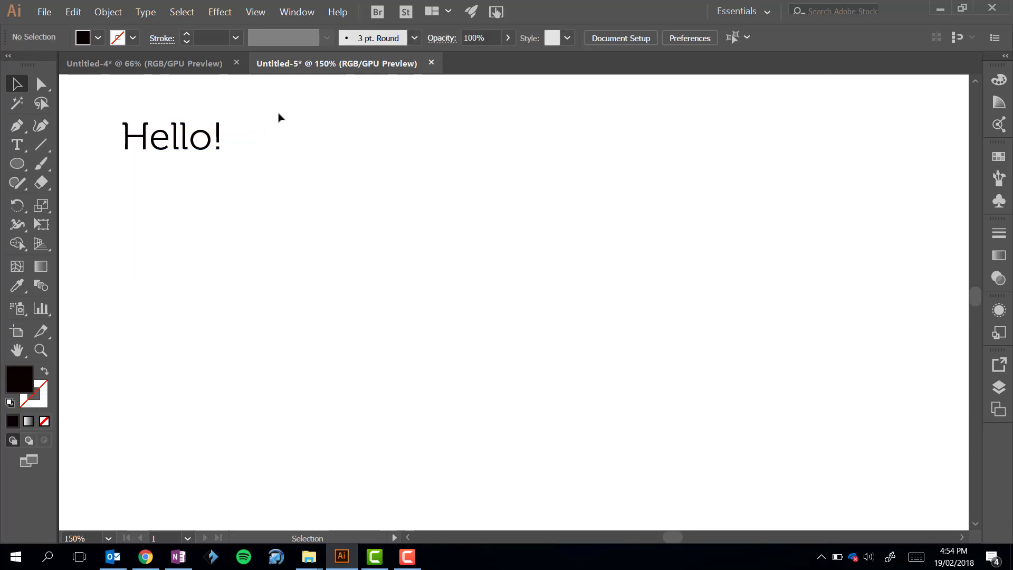
Add a separate point text reading "Hello!" below and to the right of the first text
left_click(18, 145)
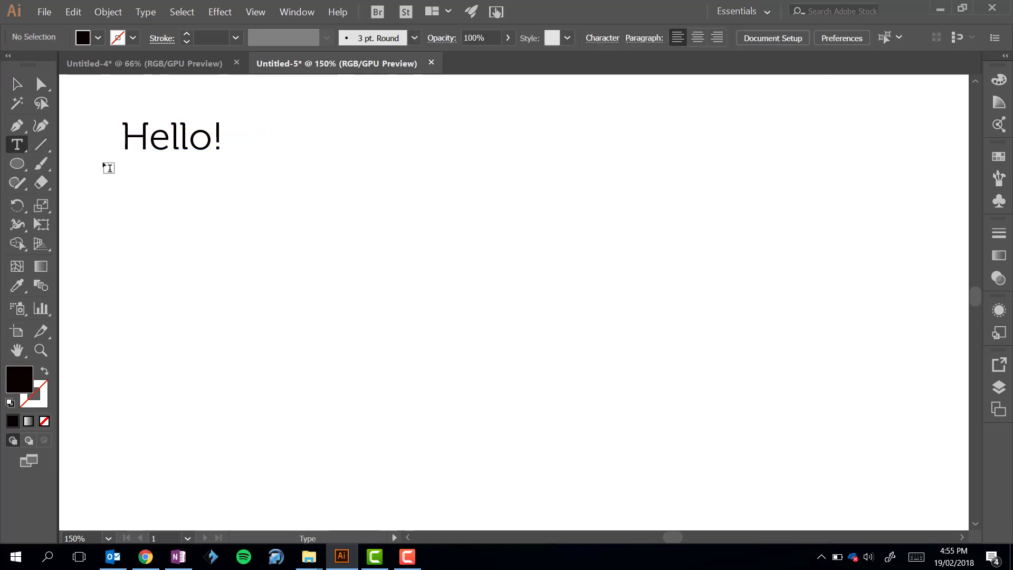
left_click(293, 309)
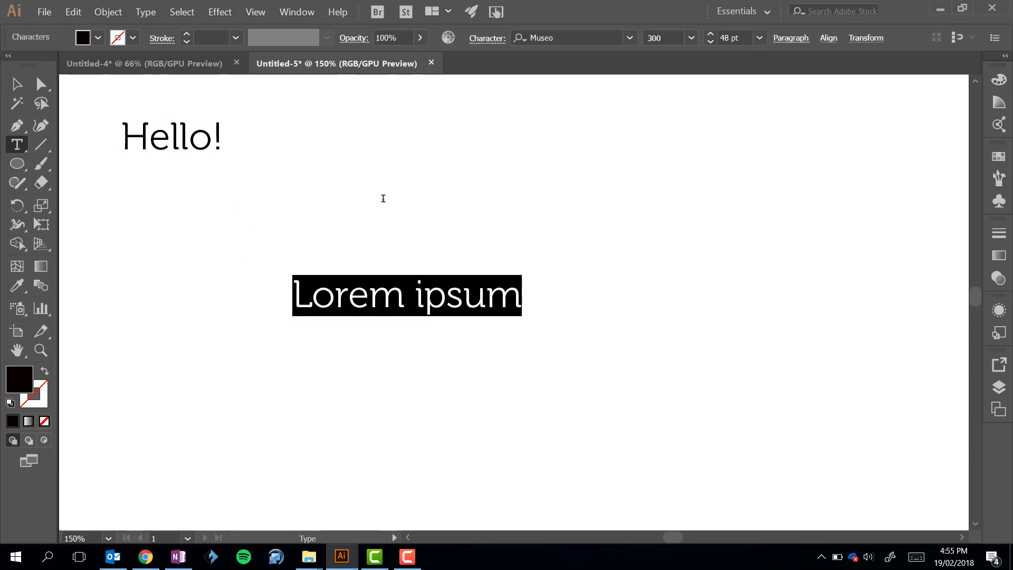
type("He")
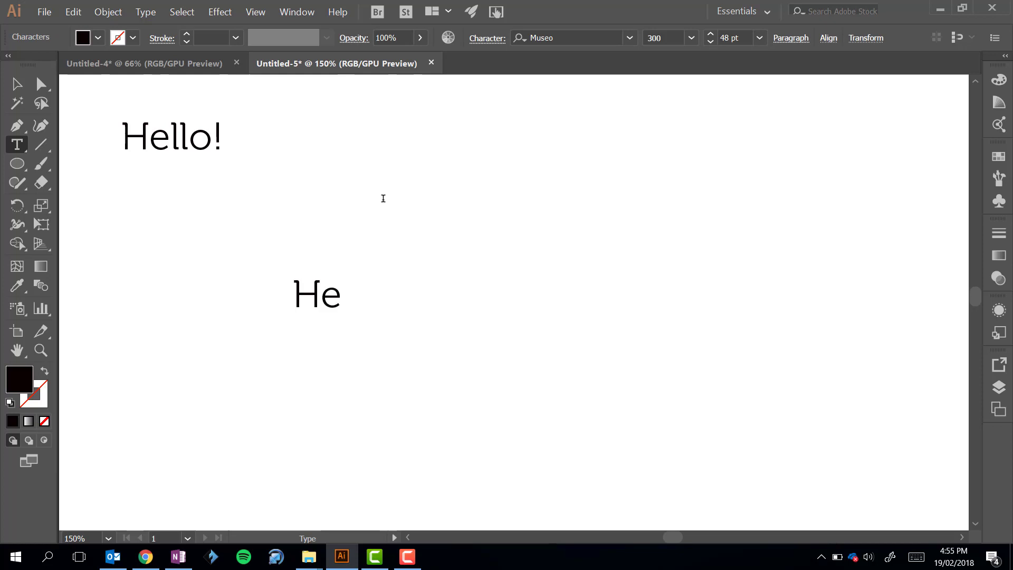
type("llo!")
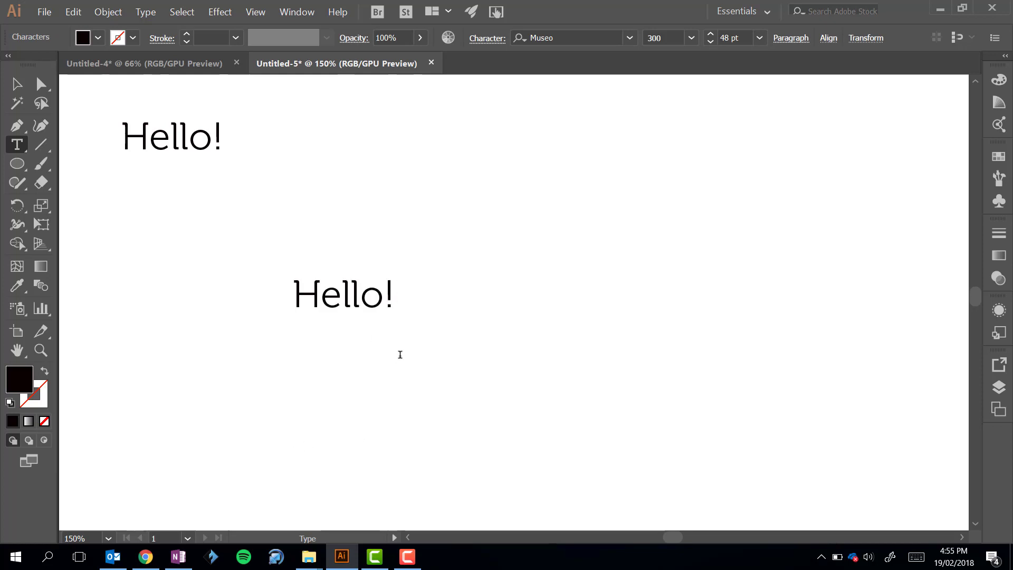
key("Escape")
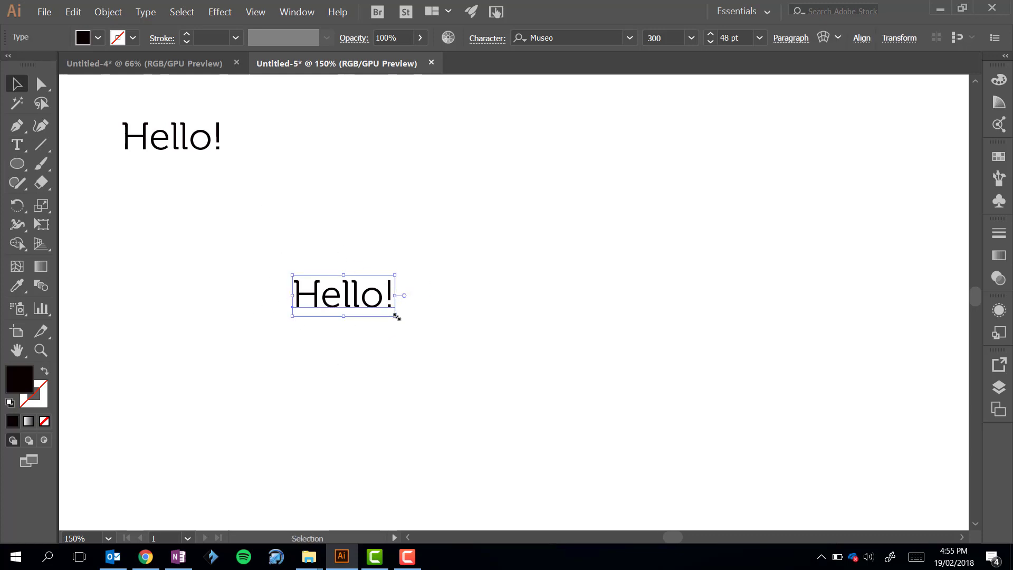
Scale the lower "Hello!" point text up to about 161 pt and change its font to Minya Nouvelle
left_click_drag(393, 316, 671, 417)
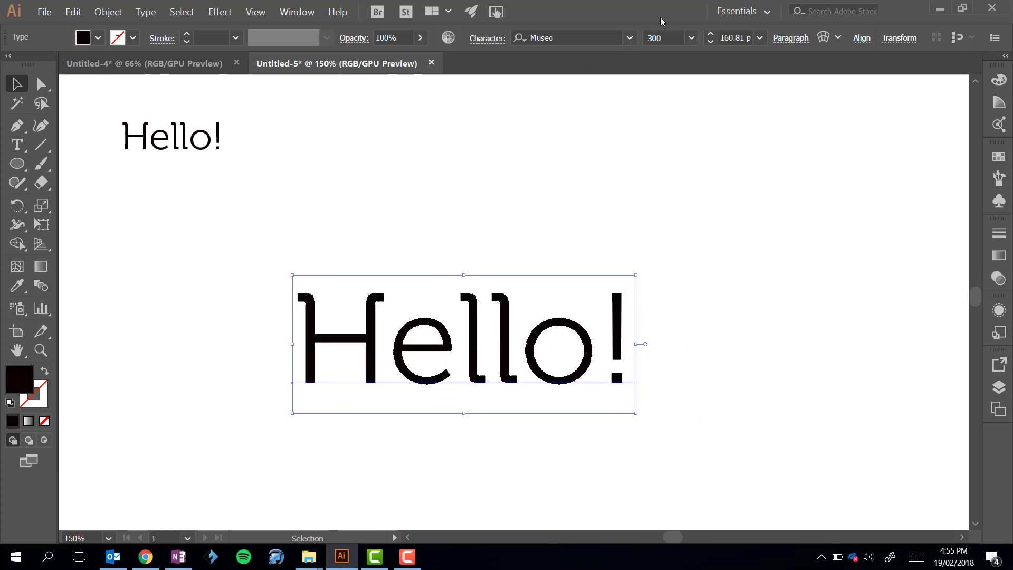
left_click(632, 36)
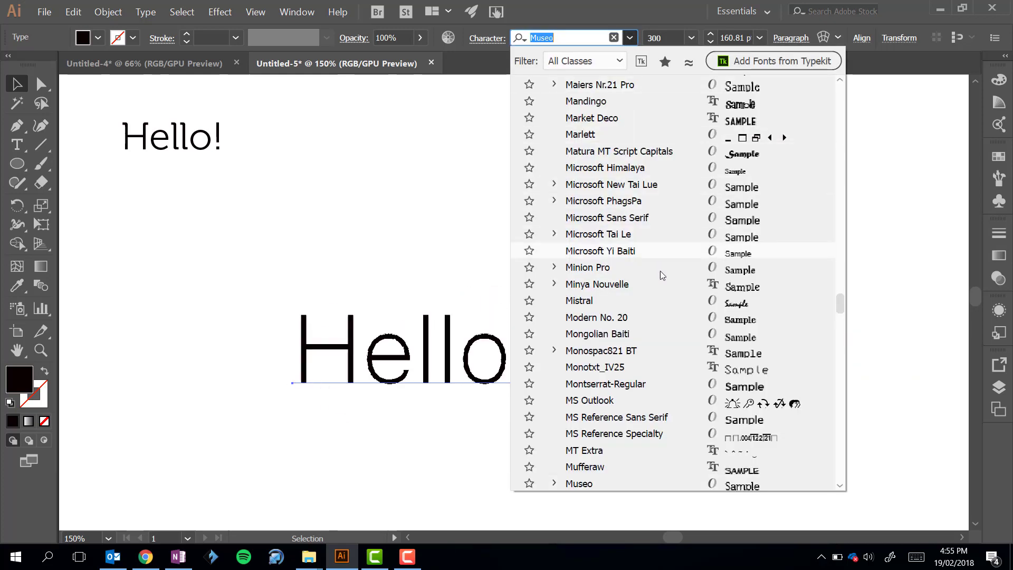
left_click(661, 284)
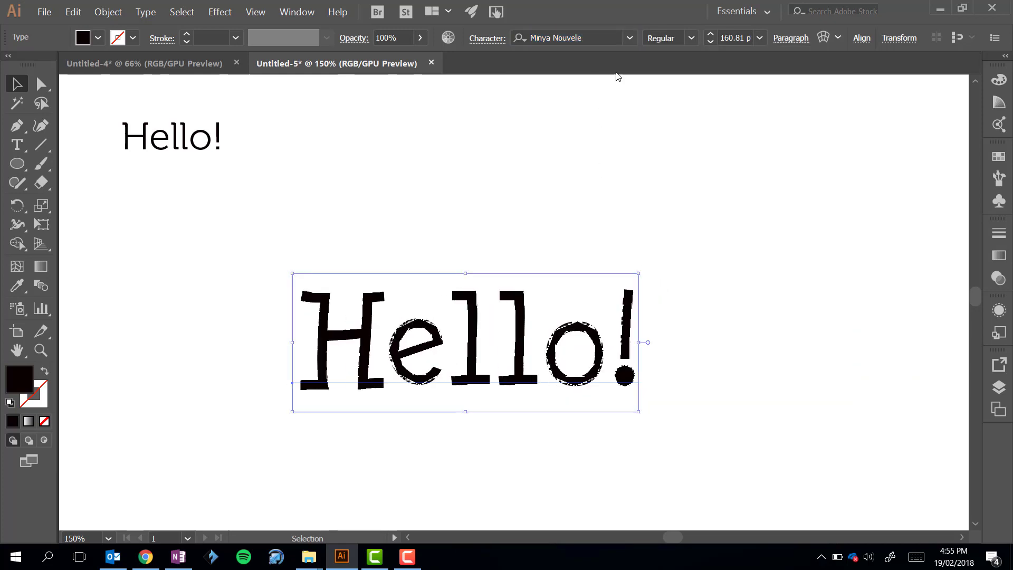
Set the lower "Hello!" point text to the Lucida Sans Unicode font at 100 pt
left_click(631, 37)
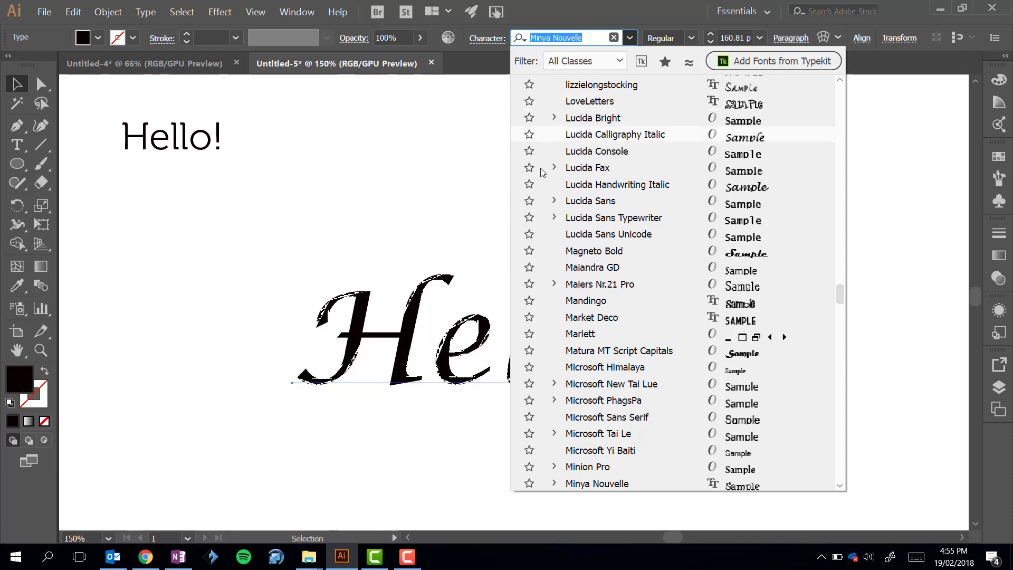
left_click(600, 234)
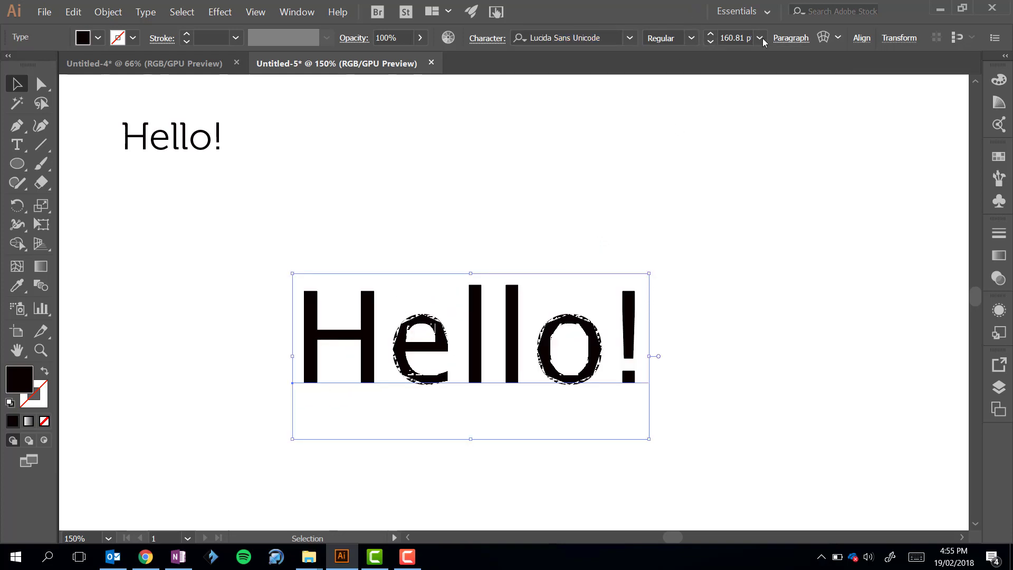
left_click(734, 38)
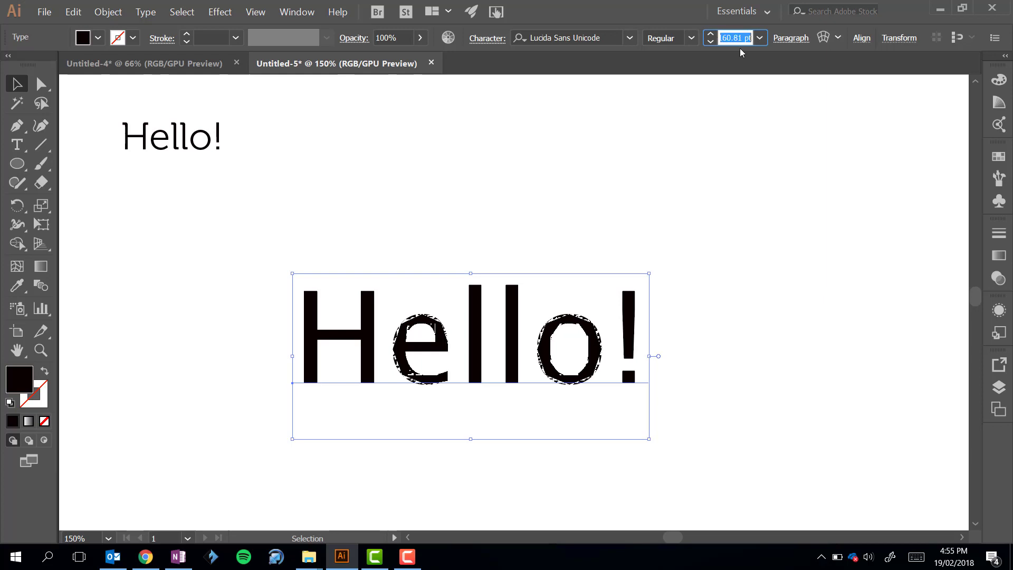
type("100")
key("Return")
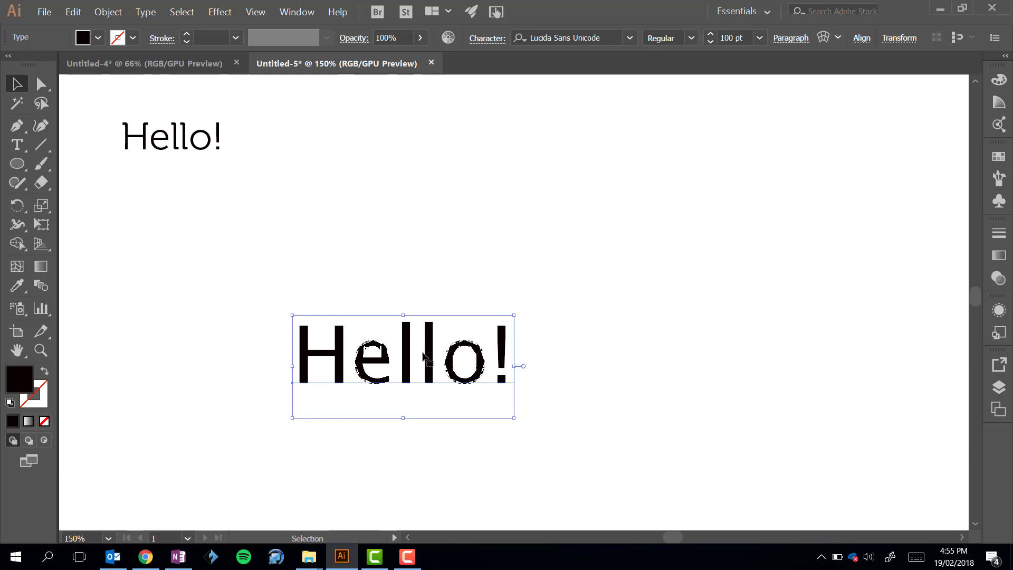
Remove the smaller area text "Hello!", keeping only the large point text
left_click(559, 316)
left_click(180, 141)
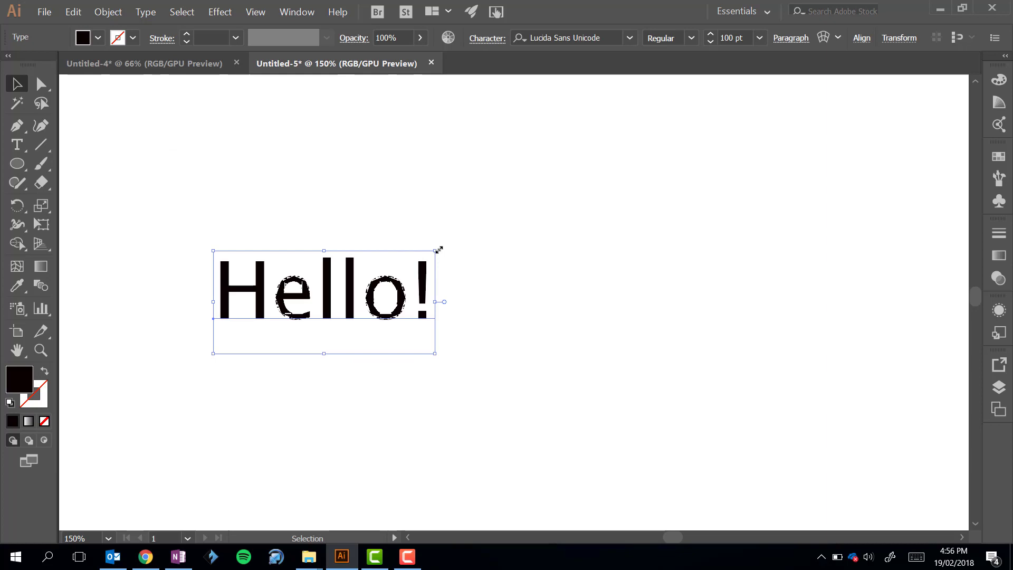
Try transforming the large "Hello!" point text freely by its bounding box
left_click_drag(437, 246, 390, 234)
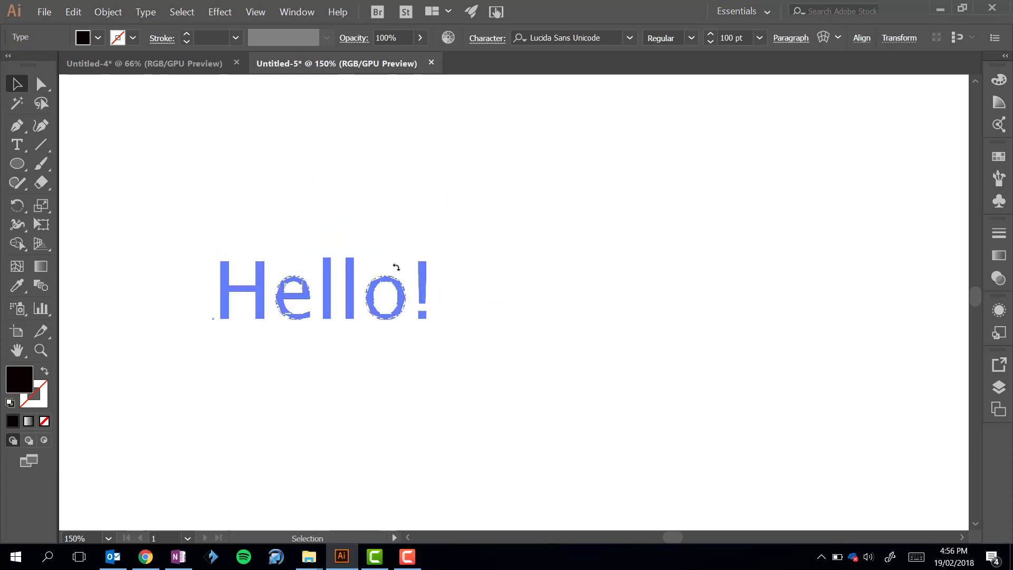
left_click_drag(465, 291, 463, 287)
left_click(560, 306)
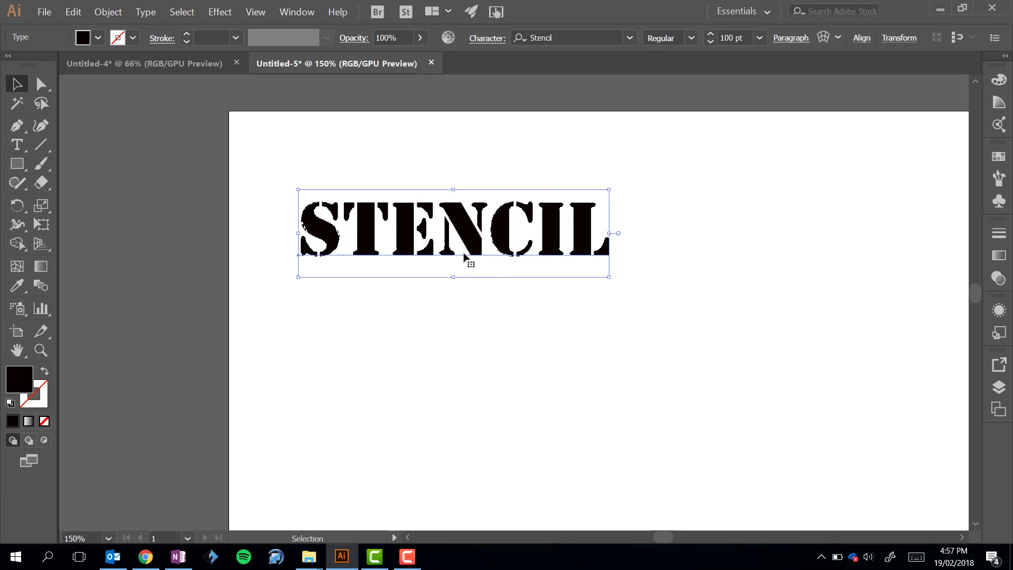
Convert the "STENCIL" text into vector shapes with Create Outlines
mouse_move(451, 229)
left_mouse_down()
mouse_move(434, 214)
mouse_move(452, 228)
left_mouse_up()
left_click(116, 7)
left_click(143, 9)
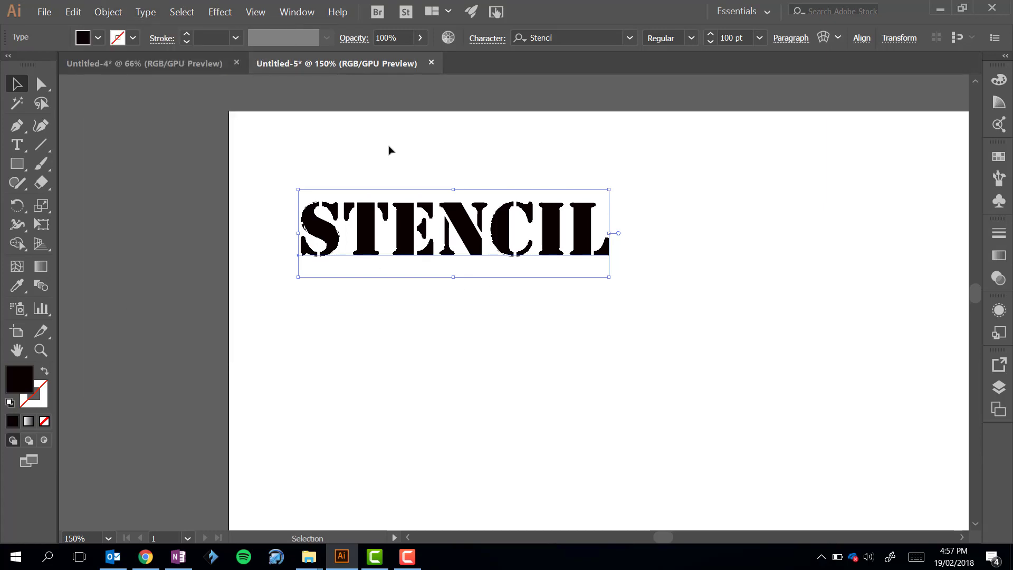
left_click(145, 13)
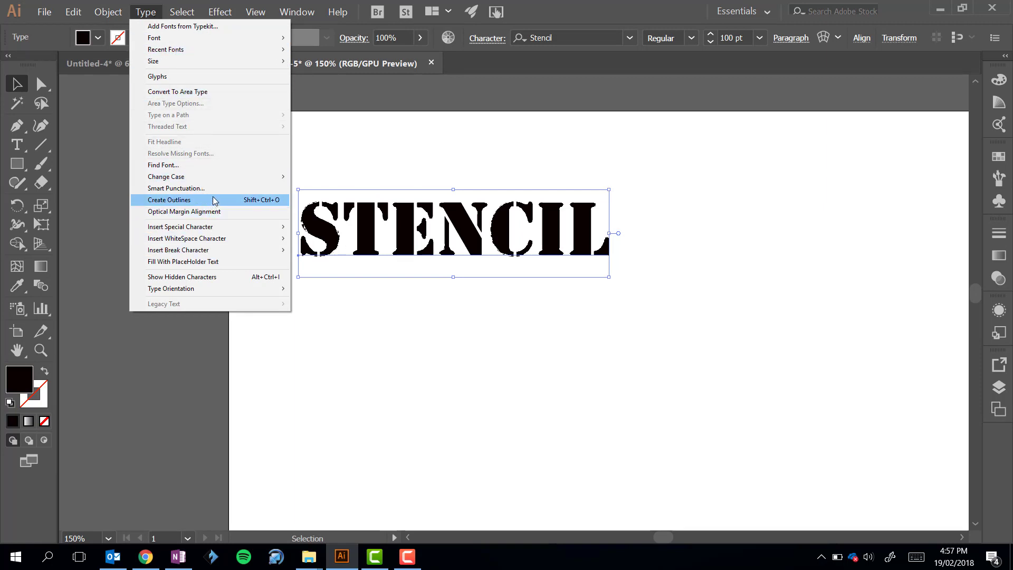
left_click(158, 199)
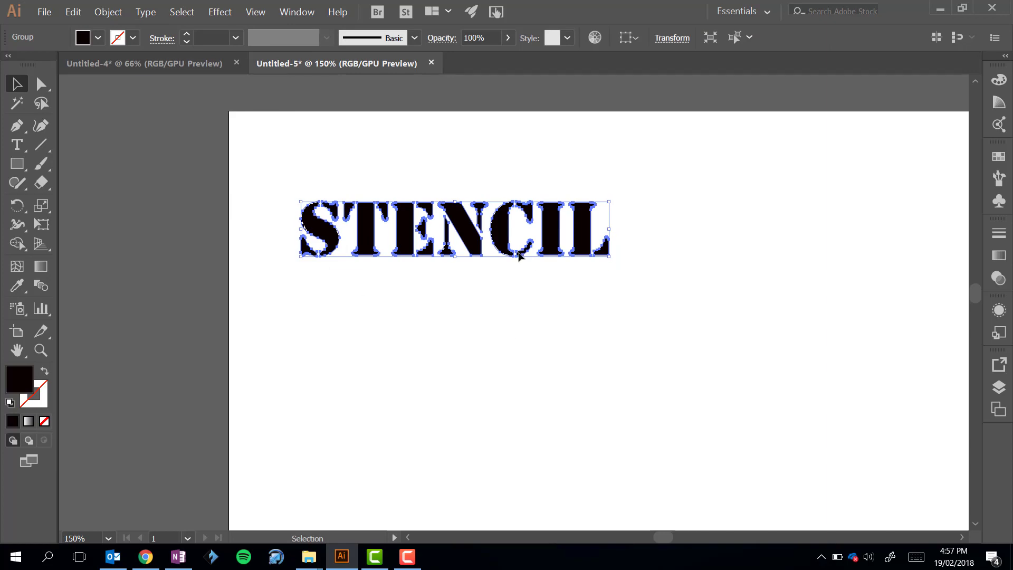
Try reshaping the outlined letter N by moving its lower-right anchor point down and outward, and undo the change
scroll(540, 222, "up", 2)
scroll(301, 269, "up", 2)
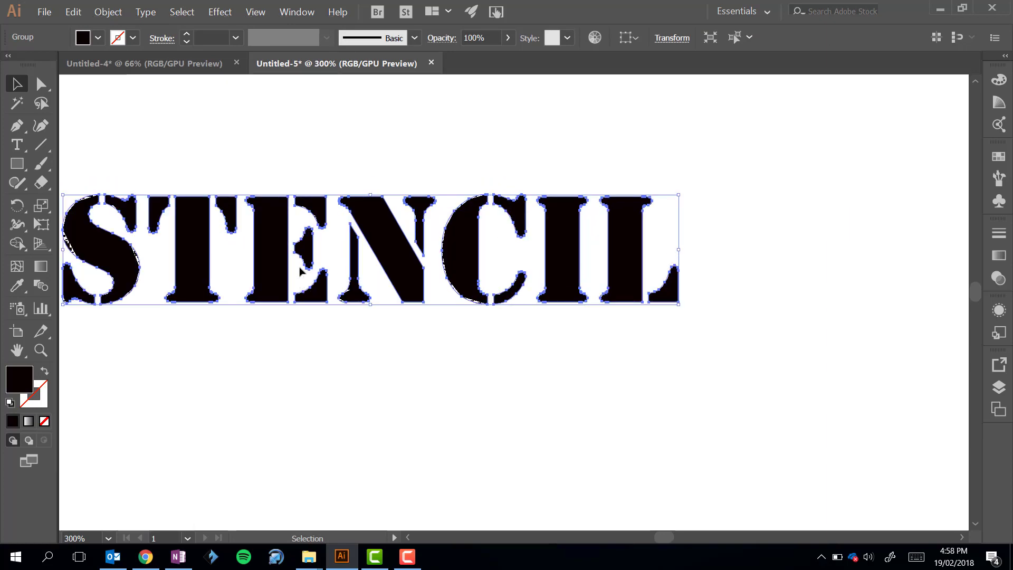
scroll(302, 272, "left", 2)
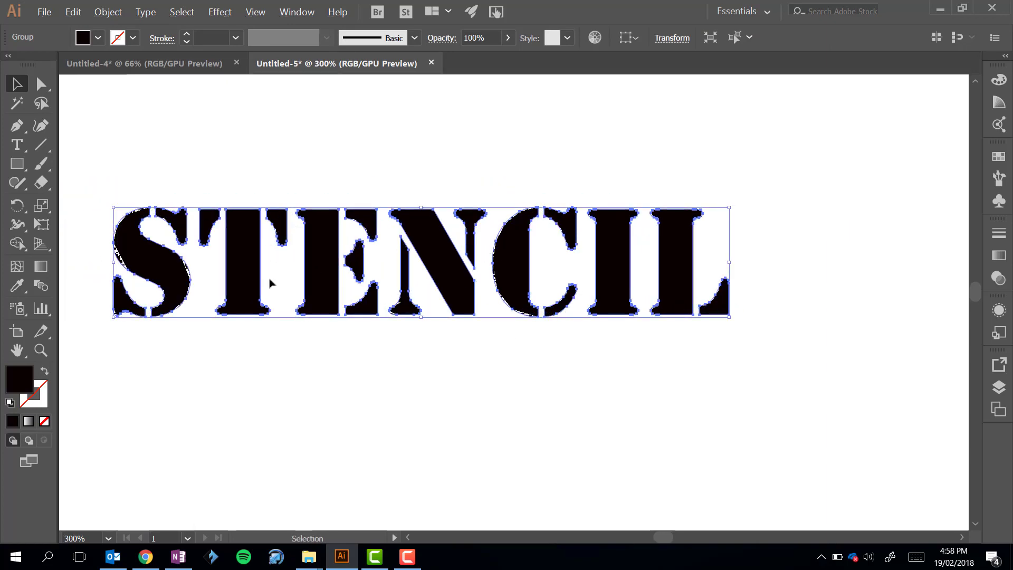
left_click(604, 364)
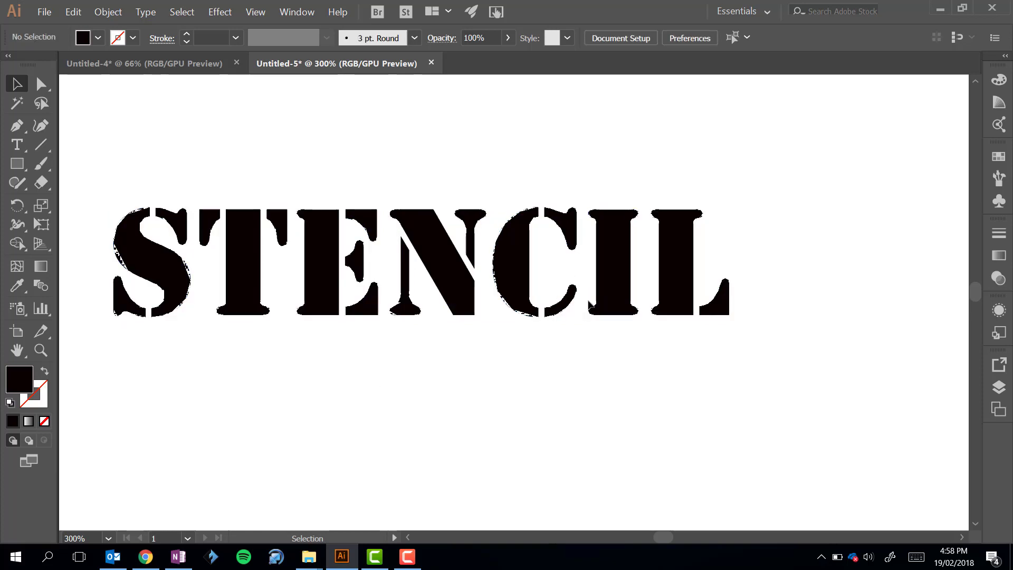
left_click(689, 264)
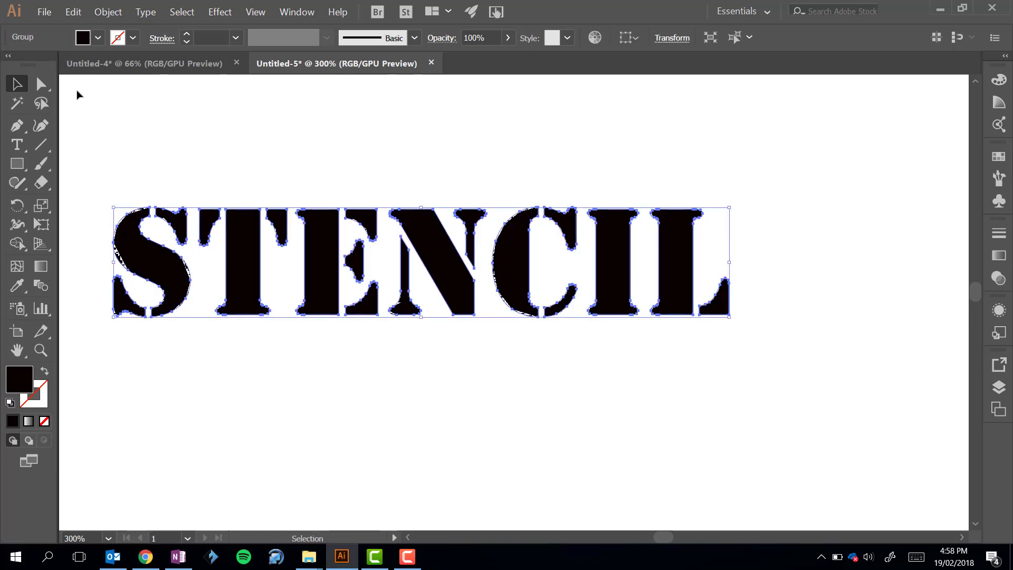
left_click(41, 83)
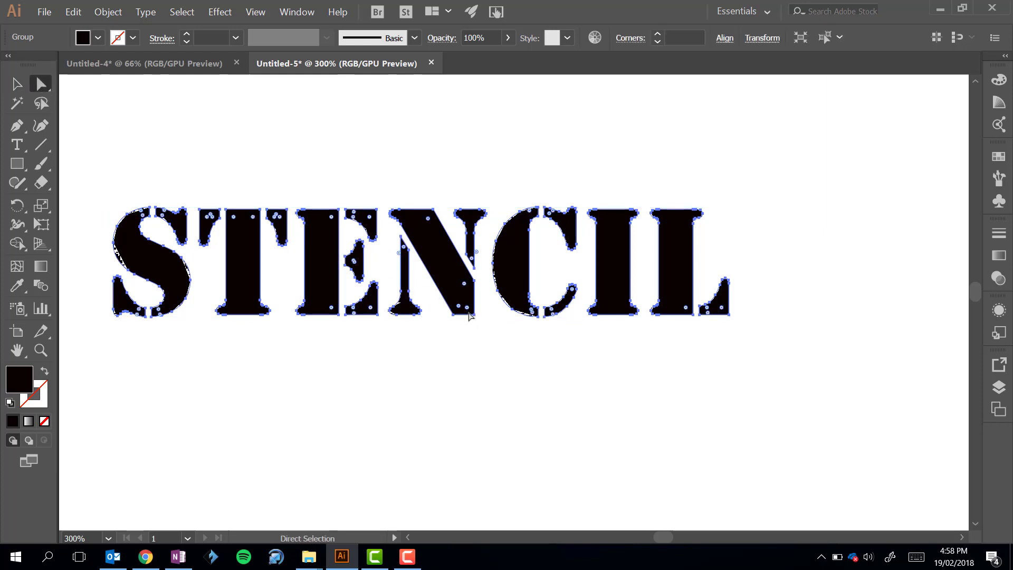
left_click_drag(467, 315, 526, 344)
left_click(628, 370)
key("ctrl+z")
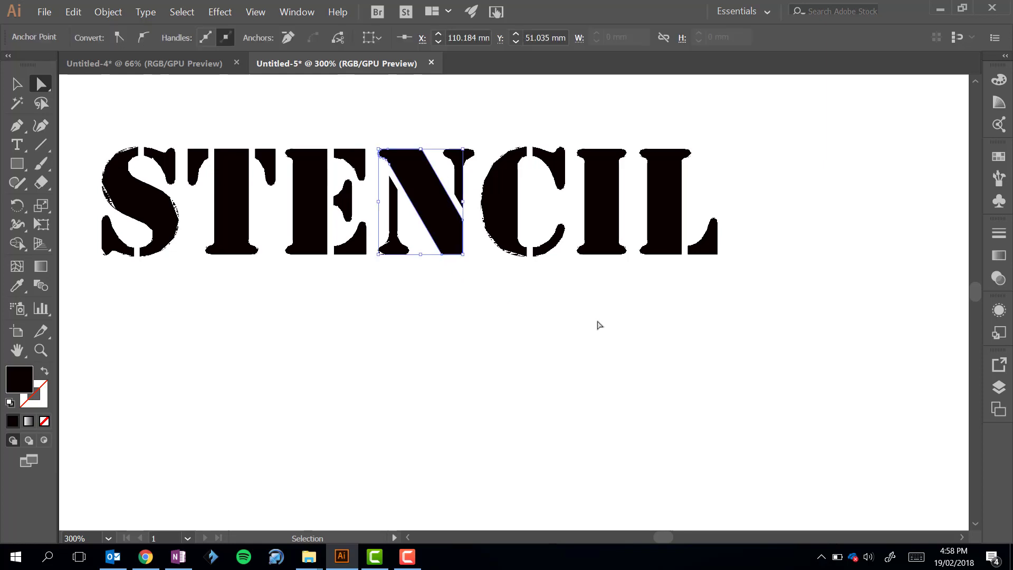
Shift the outlined STENCIL lettering slightly to the right and ungroup it into separate letters
key("v")
left_click_drag(434, 208, 456, 208)
right_click(456, 208)
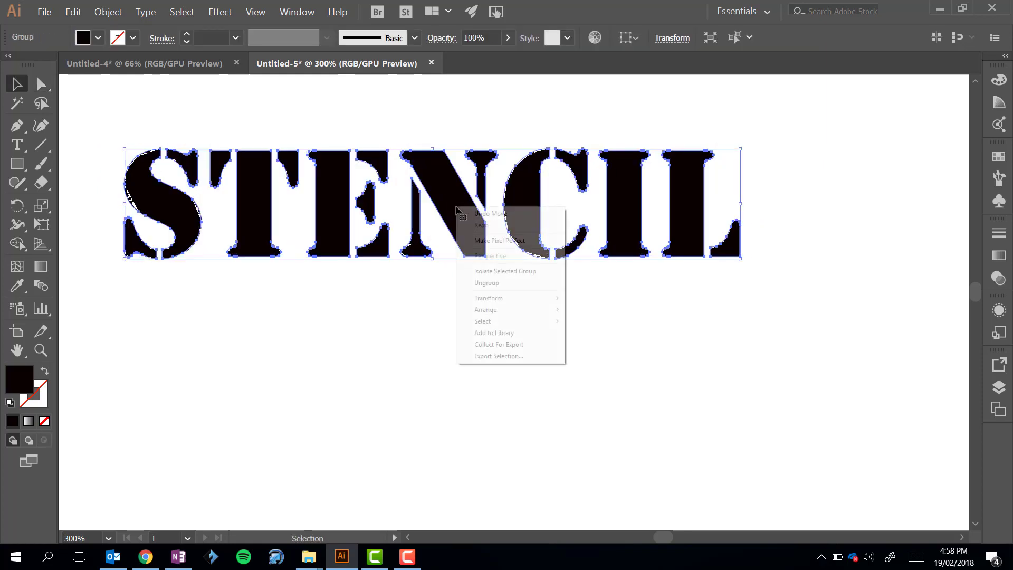
left_click(520, 283)
left_click(707, 260)
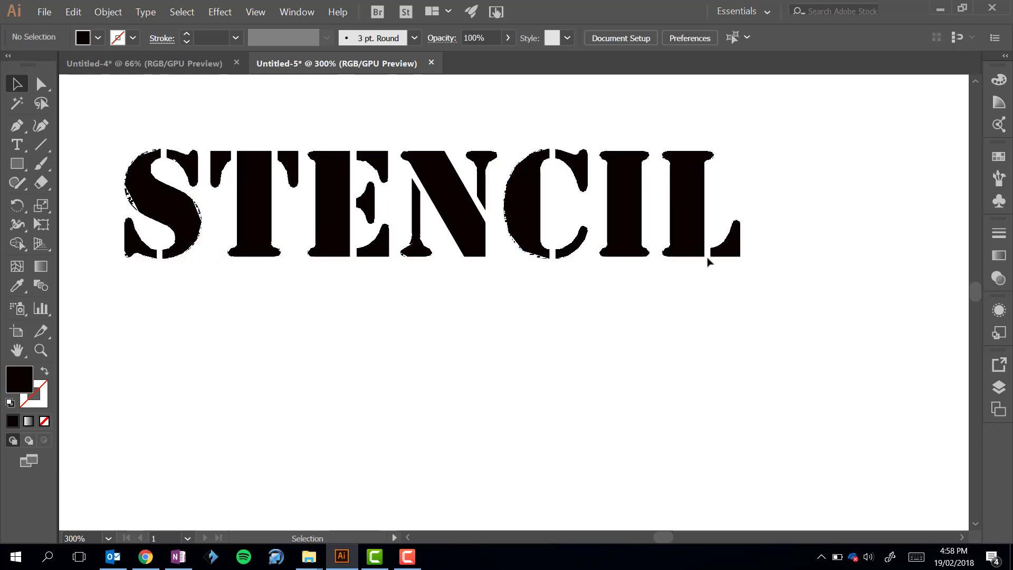
Move the letters C, I and L together to the right, opening a wide gap after the N
left_click(607, 243)
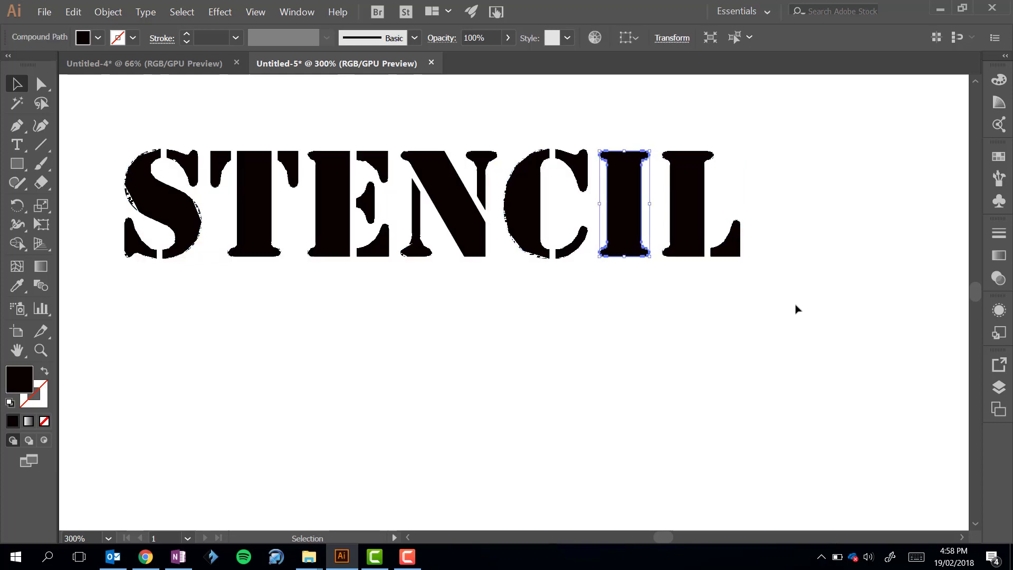
left_click_drag(797, 309, 674, 204)
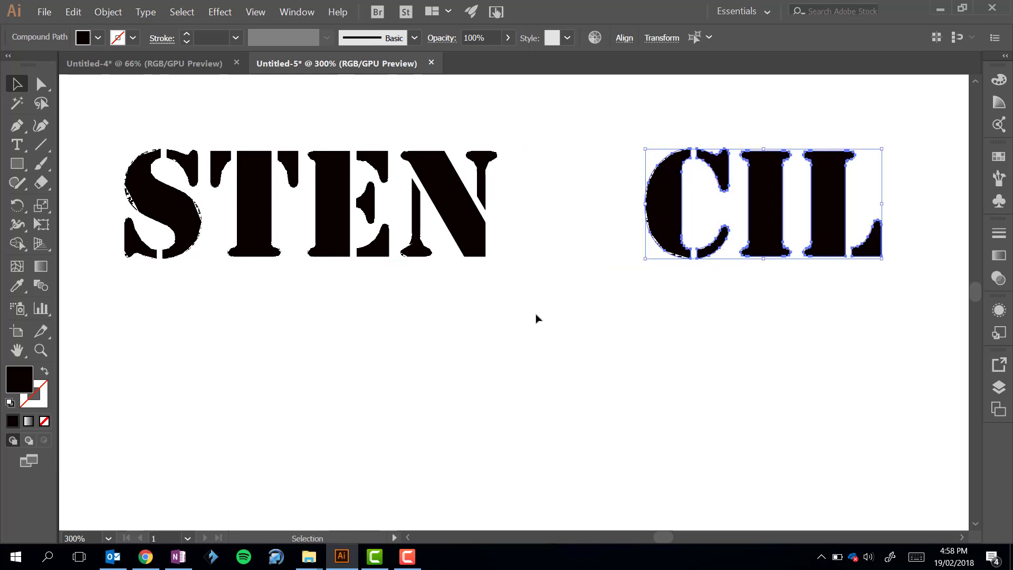
left_click(536, 318)
Enlarge the N to about twice its size, centre it vertically on the word, and move the letters CIL close beside it
left_click_drag(519, 296, 413, 116)
left_click_drag(498, 255, 649, 374)
left_click_drag(534, 277, 527, 207)
scroll(526, 208, "up", 1)
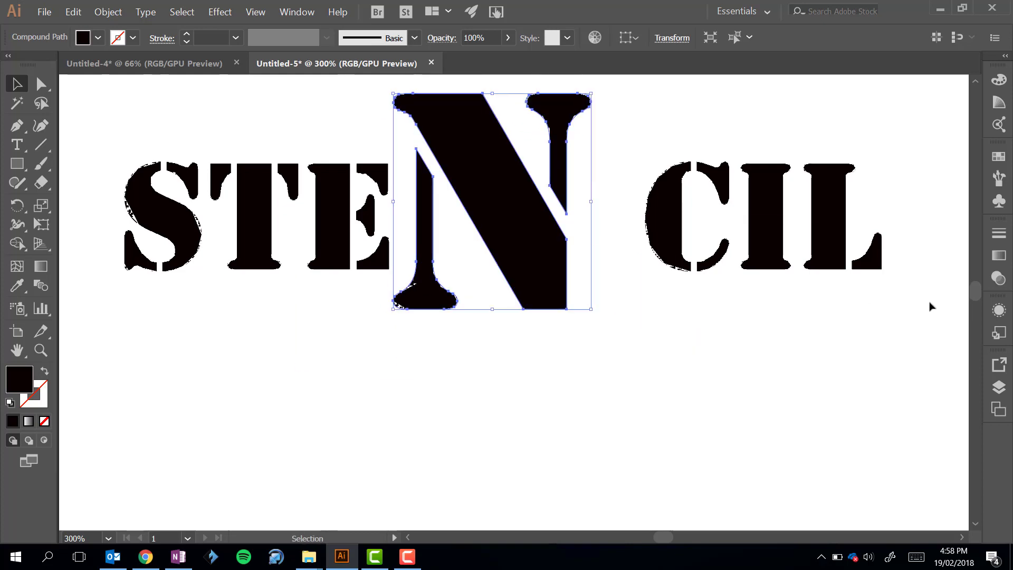
left_click_drag(928, 302, 677, 193)
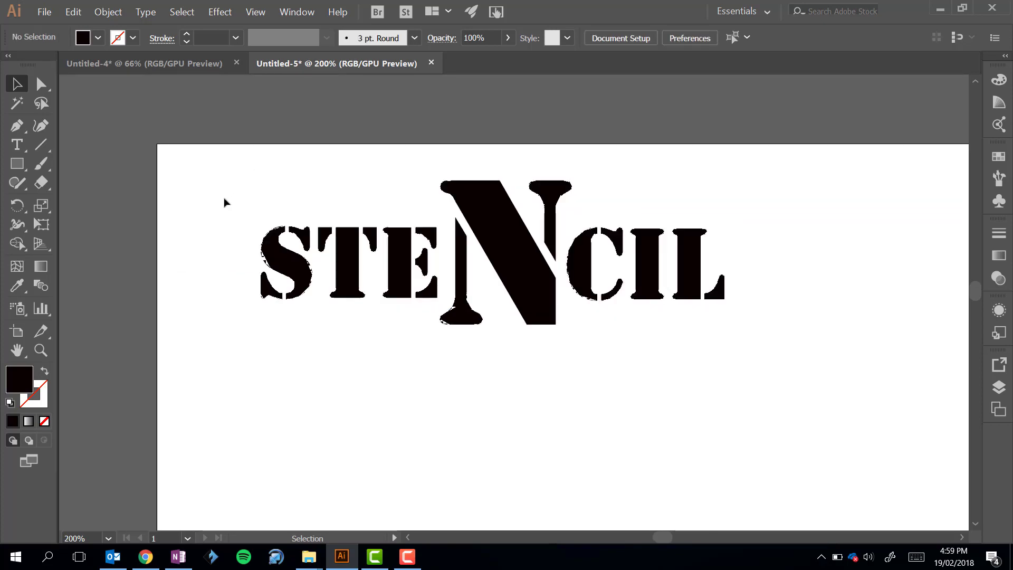
Swap the fill and stroke of all the STENCIL letters, giving them a black outline and no fill
left_click_drag(231, 162, 757, 436)
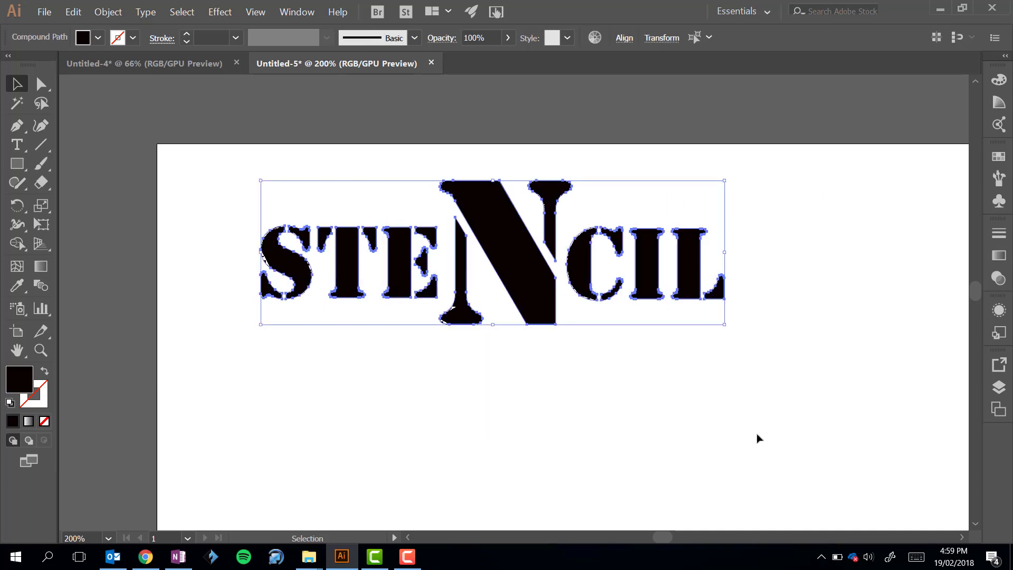
left_click(45, 372)
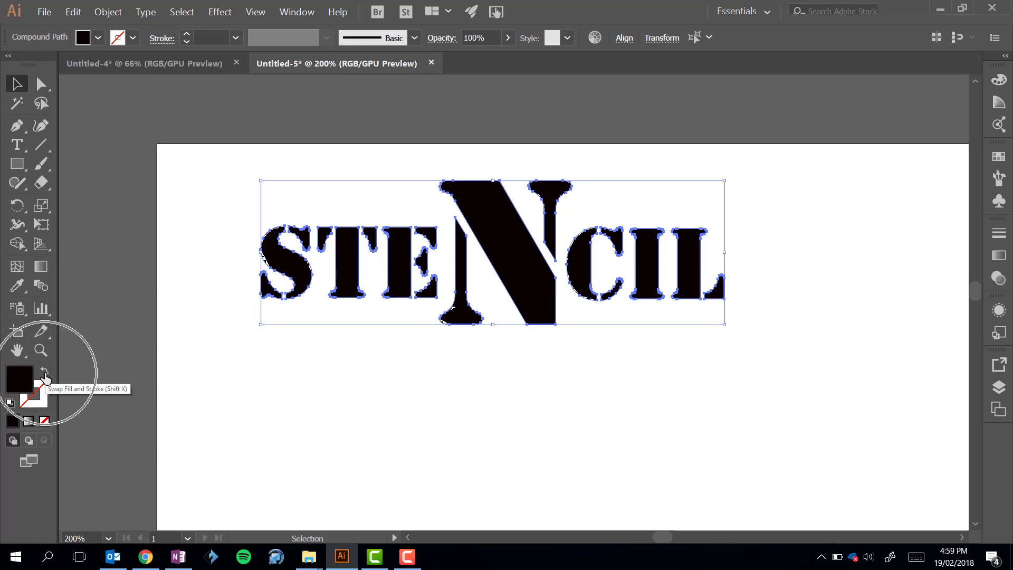
left_click(327, 347)
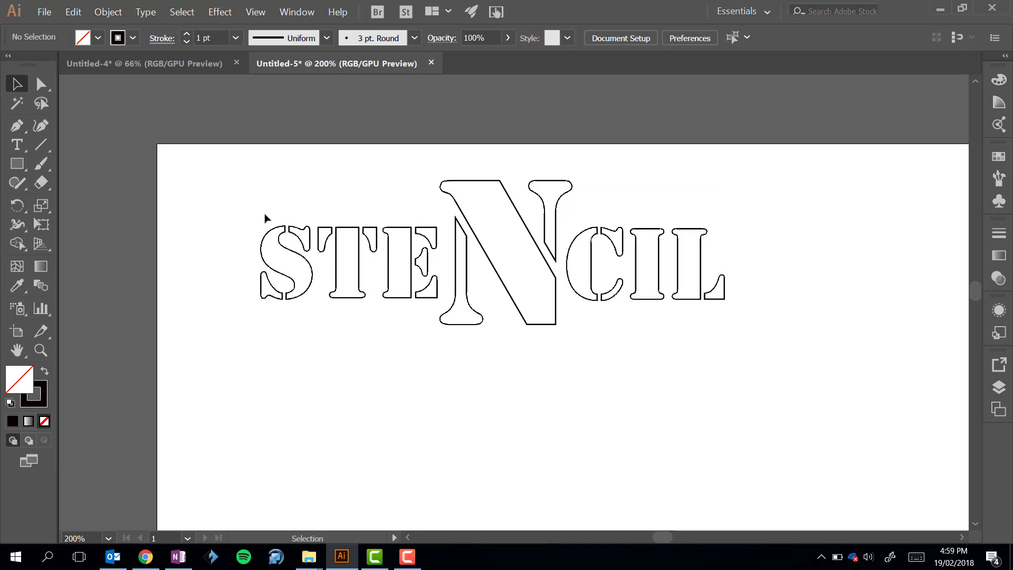